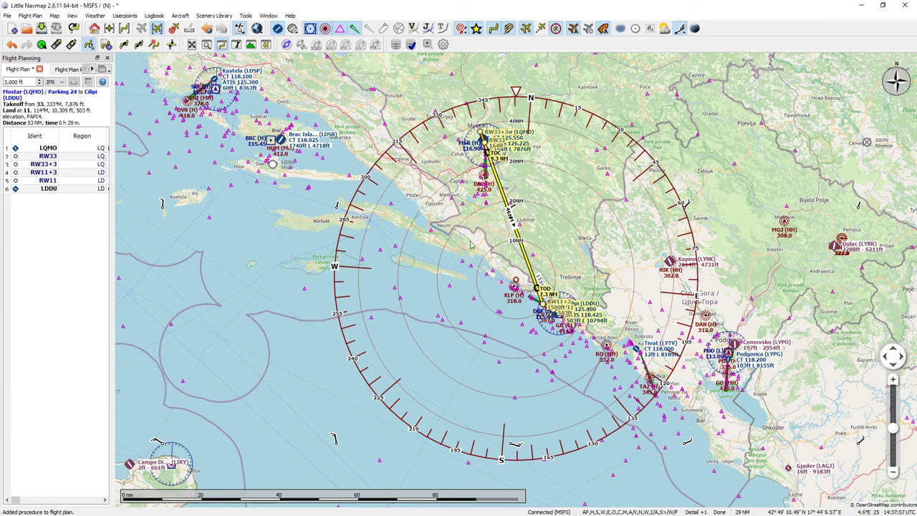
- Show the LQMO–LDDU route's elevation profile and centre the map on a point along the route
click(251, 44)
click(514, 482)
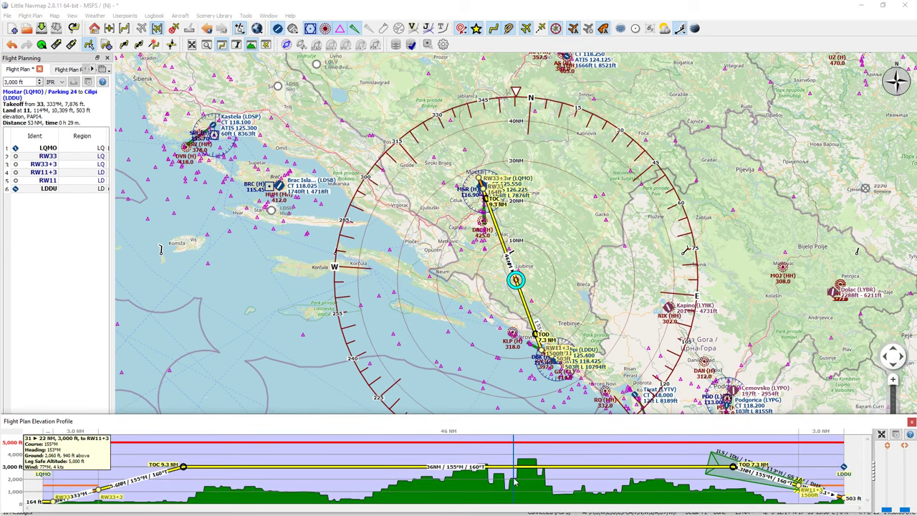
- Near Mostar, bend the first route leg onto waypoint ASLIL, making the route 57 NM
scroll(478, 333, up, 2)
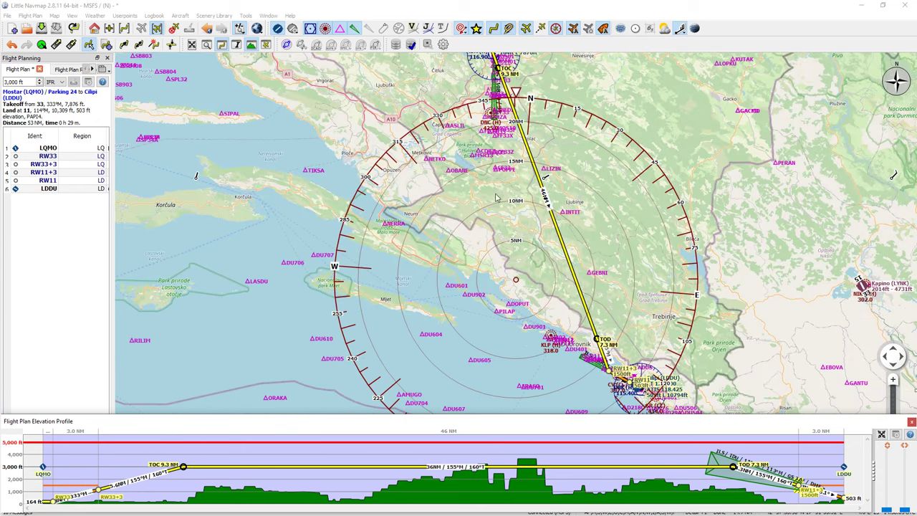
drag(486, 116, 470, 208)
scroll(469, 208, up, 1)
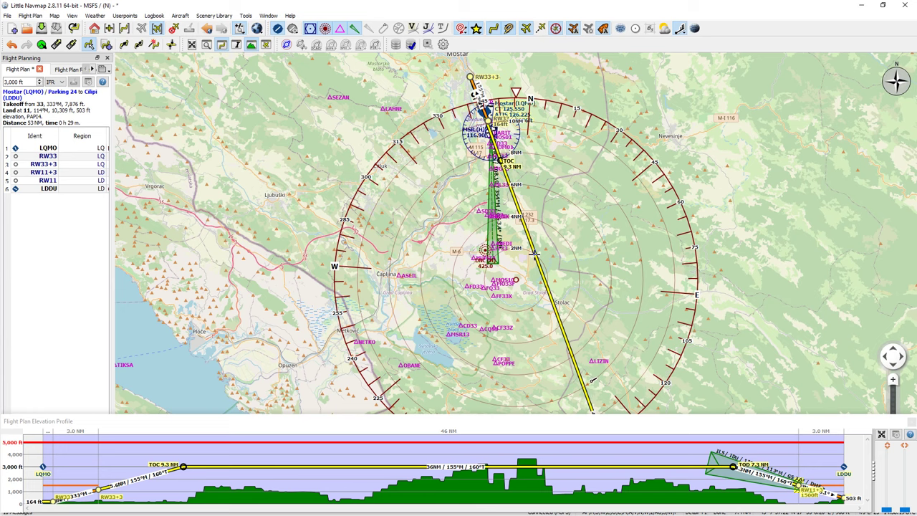
drag(534, 255, 400, 275)
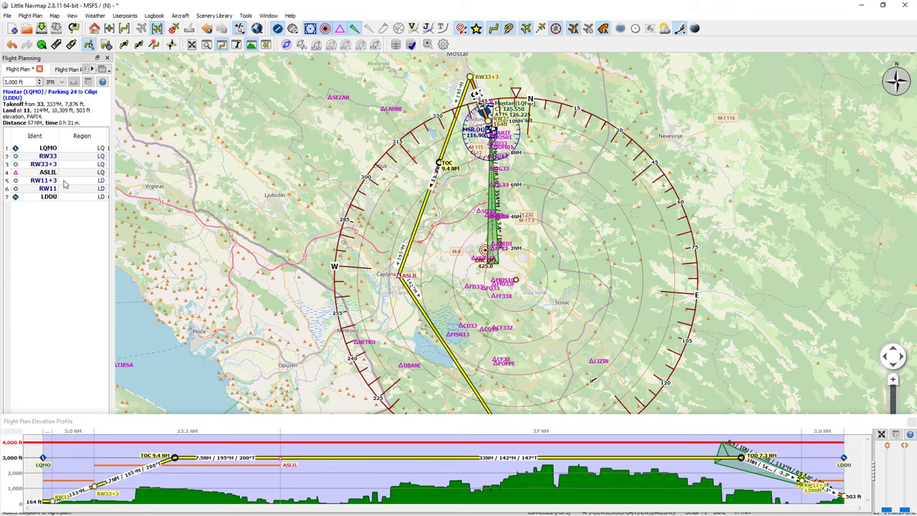
- Bend the leg after ASLIL onto waypoint NERRA near Neum, extending the route to 69 NM
scroll(292, 311, down, 3)
scroll(388, 300, up, 2)
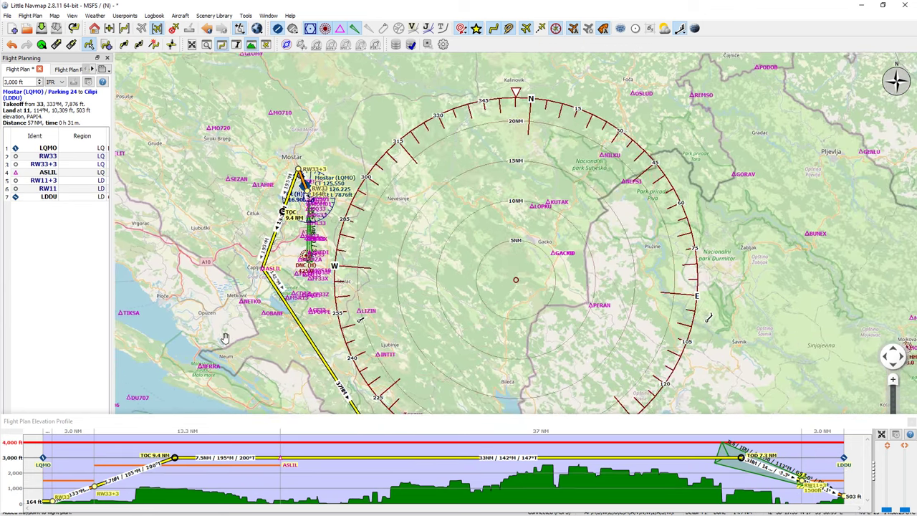
drag(387, 299, 425, 244)
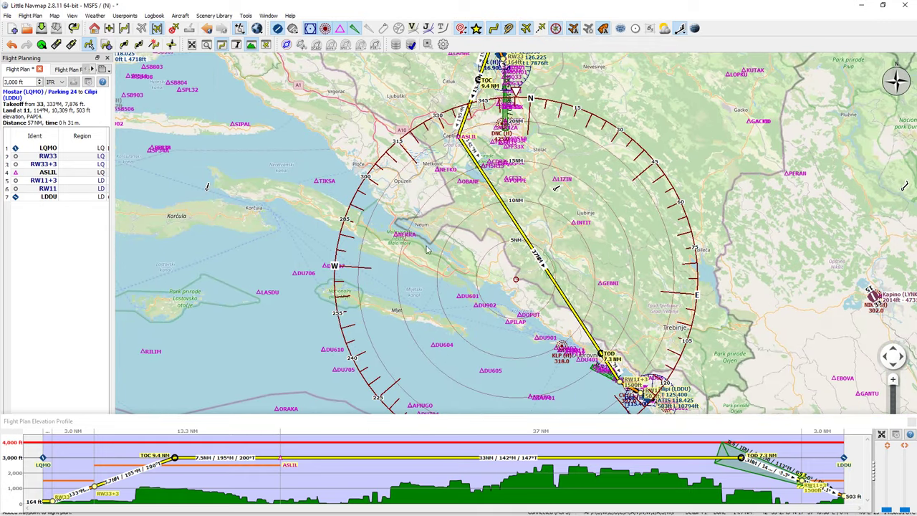
mouse_move(636, 473)
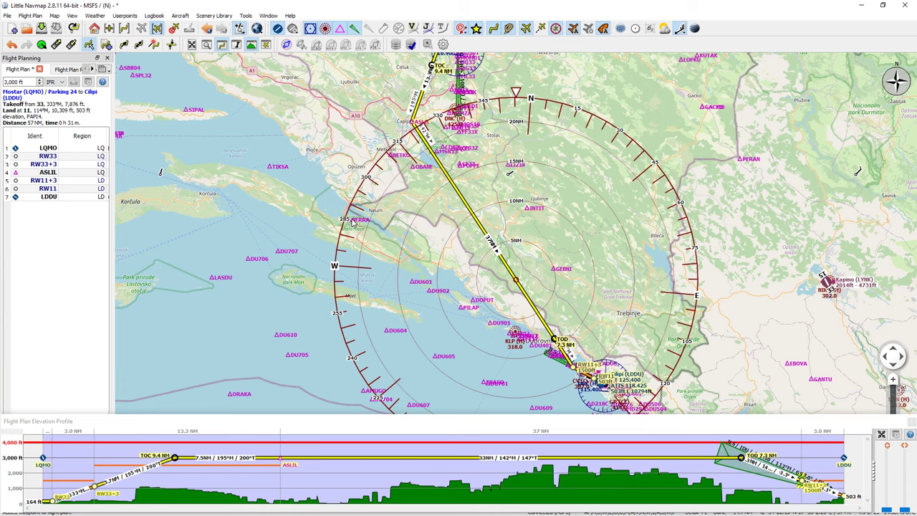
drag(457, 192, 348, 218)
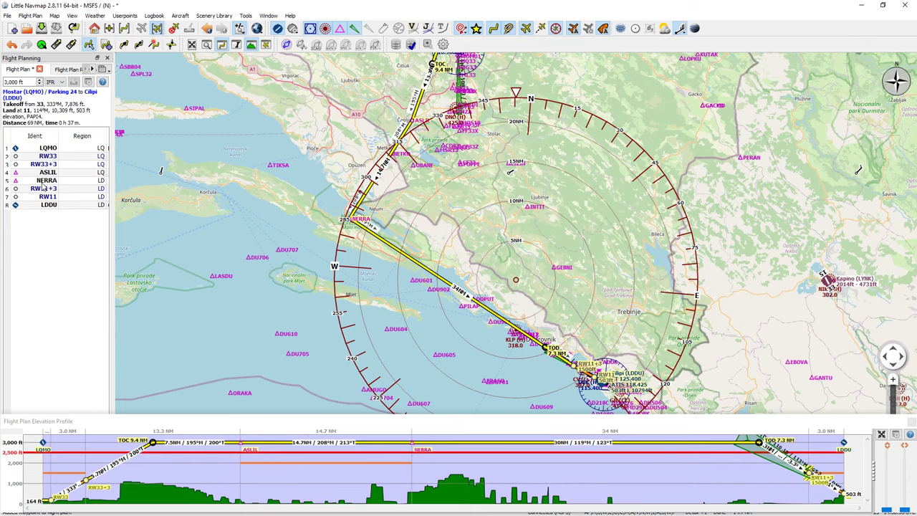
- Near Dubrovnik, bend the final leg onto DU401, then bring up the flight plan calculation dialog
click(214, 433)
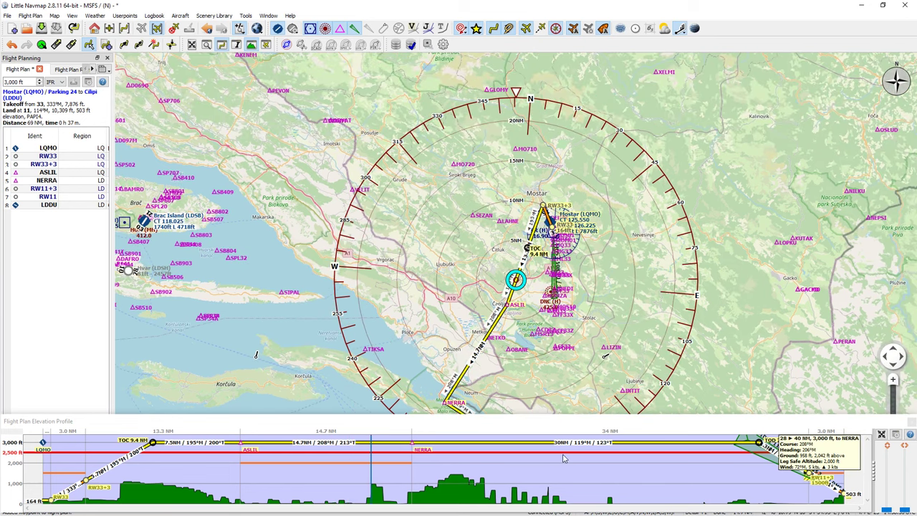
click(563, 459)
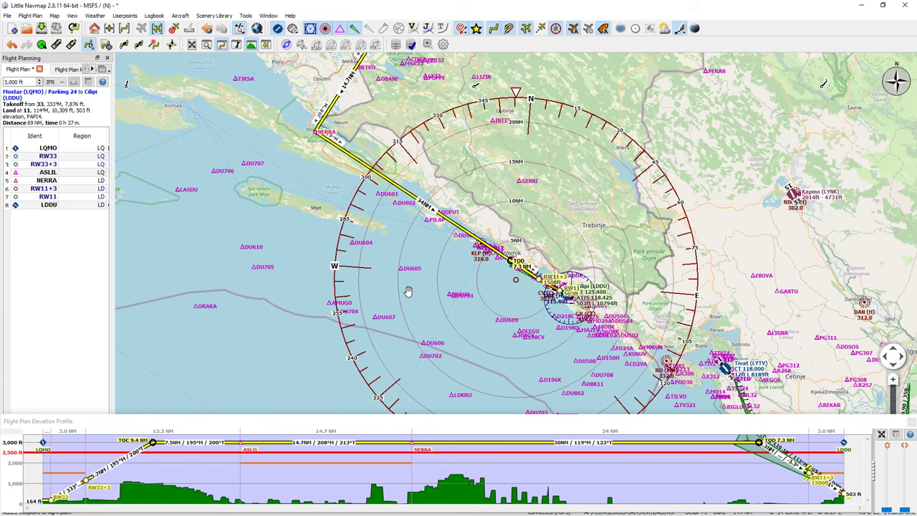
scroll(497, 289, up, 2)
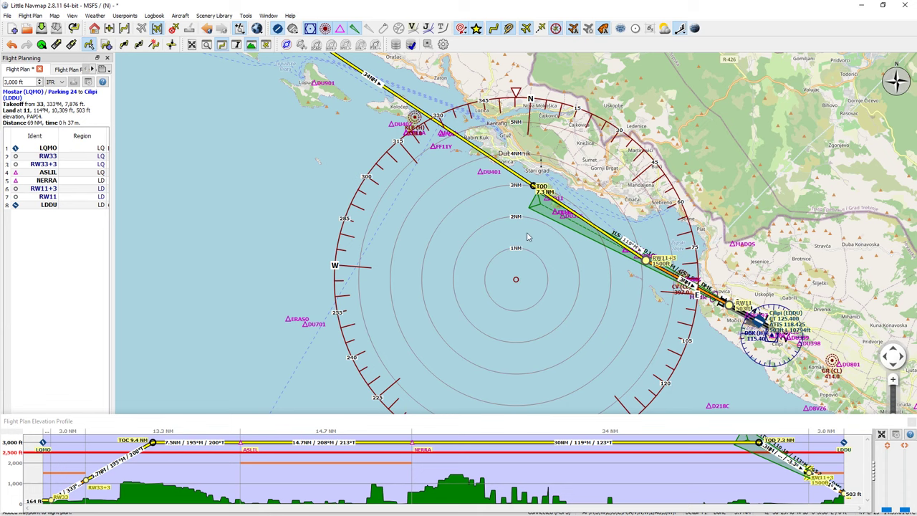
scroll(527, 237, up, 1)
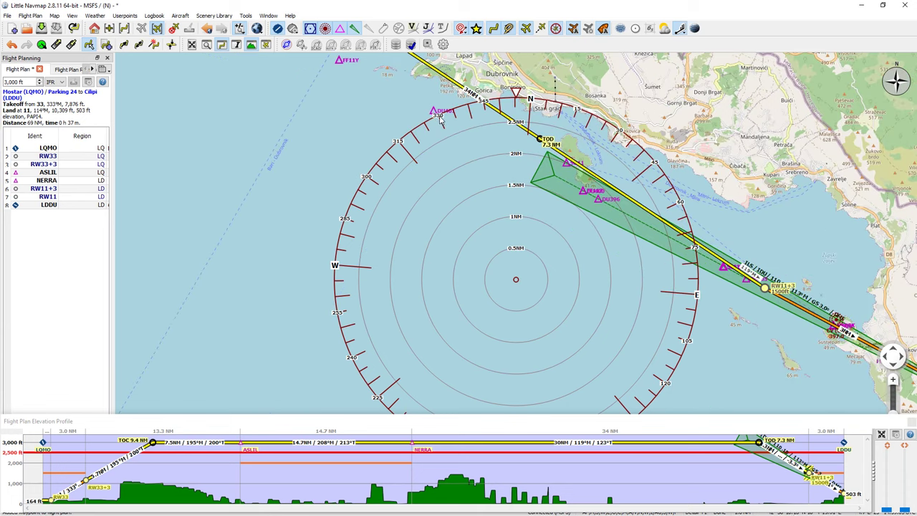
drag(456, 83, 432, 109)
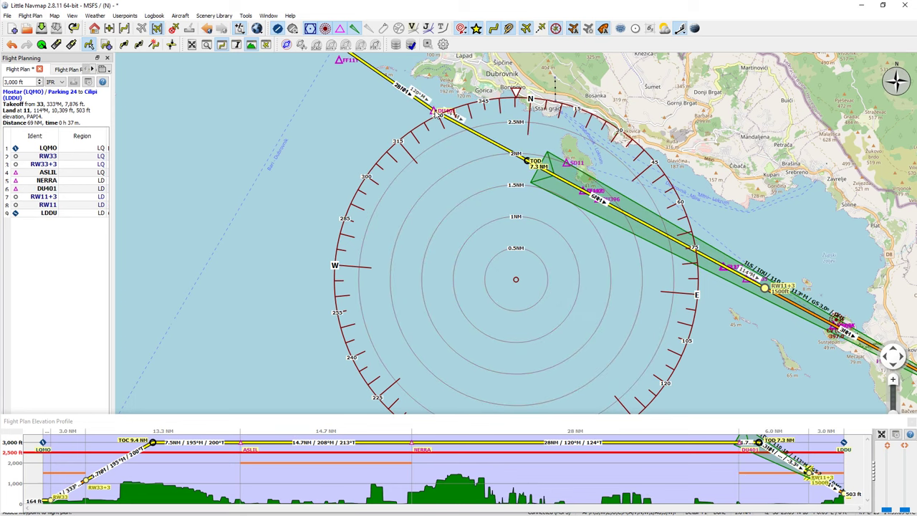
scroll(410, 356, down, 3)
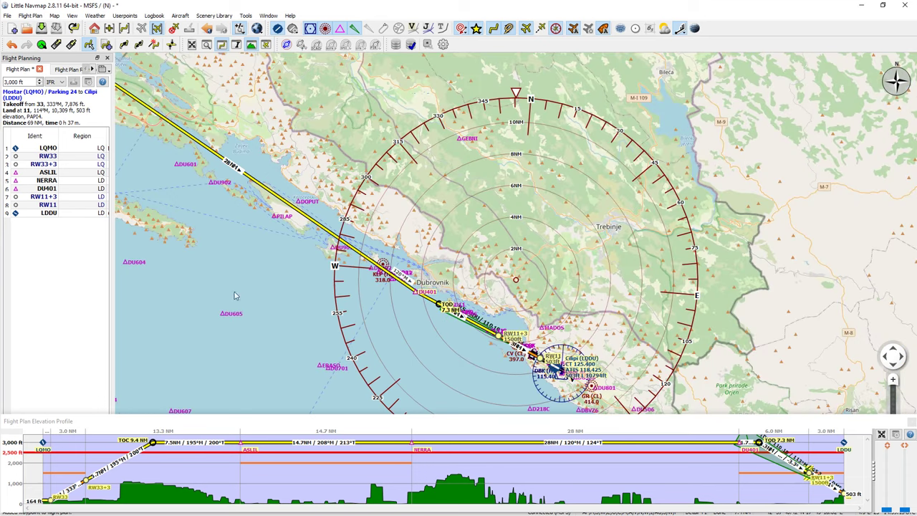
click(154, 44)
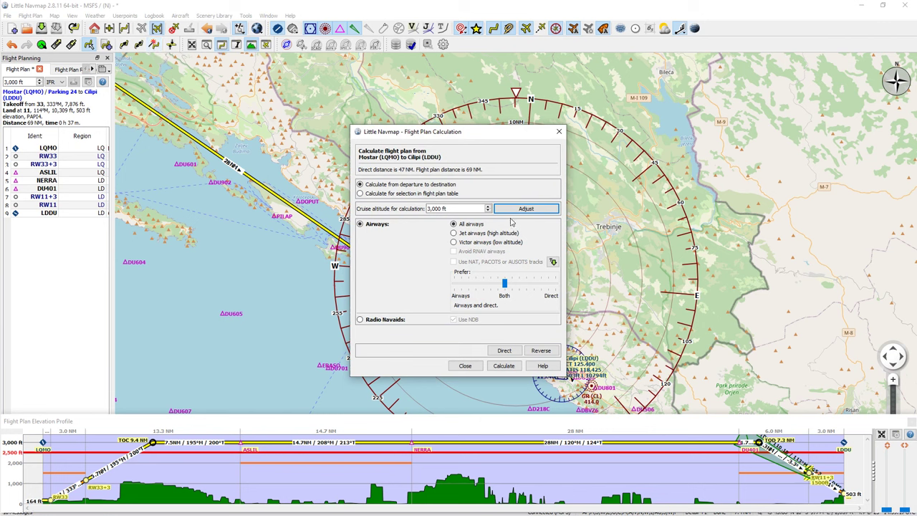
- Dismiss the Flight Plan Calculation dialog without recalculating, keeping the 3,000 ft cruise altitude
click(540, 209)
key(Escape)
scroll(222, 309, down, 2)
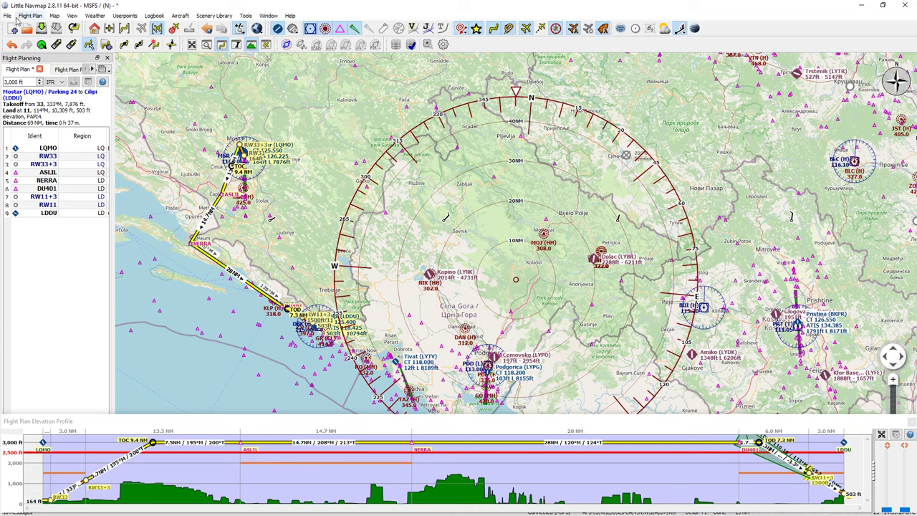
- Save the route as 'IFR Mostar (LQMO) to Cilipi (LDDU).lnmpln', replacing the existing file
click(41, 28)
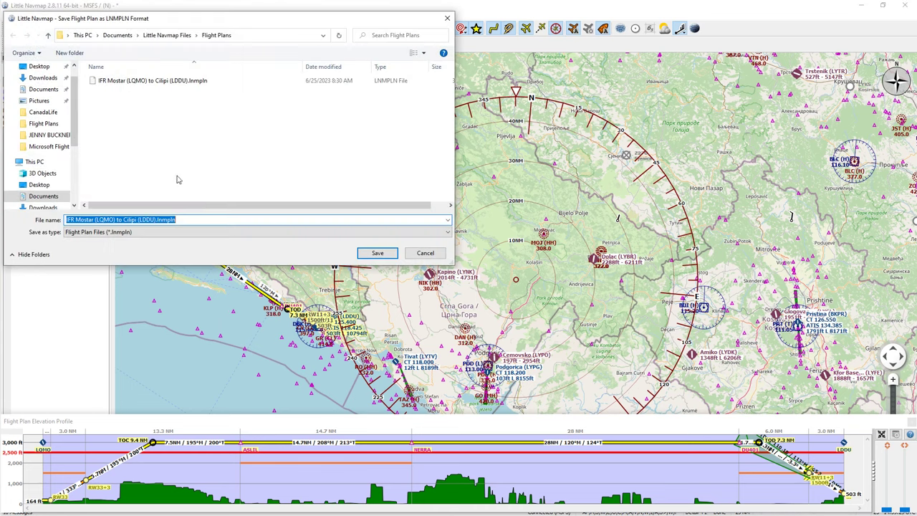
click(367, 256)
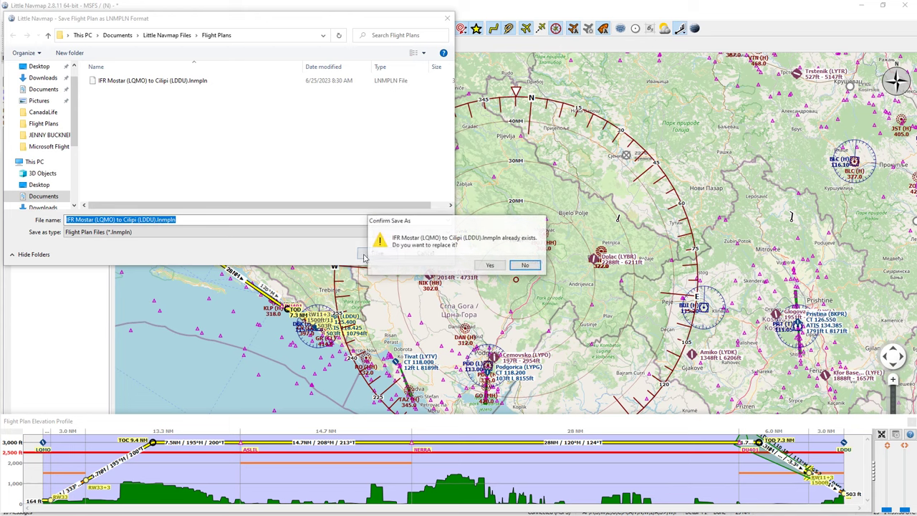
click(490, 265)
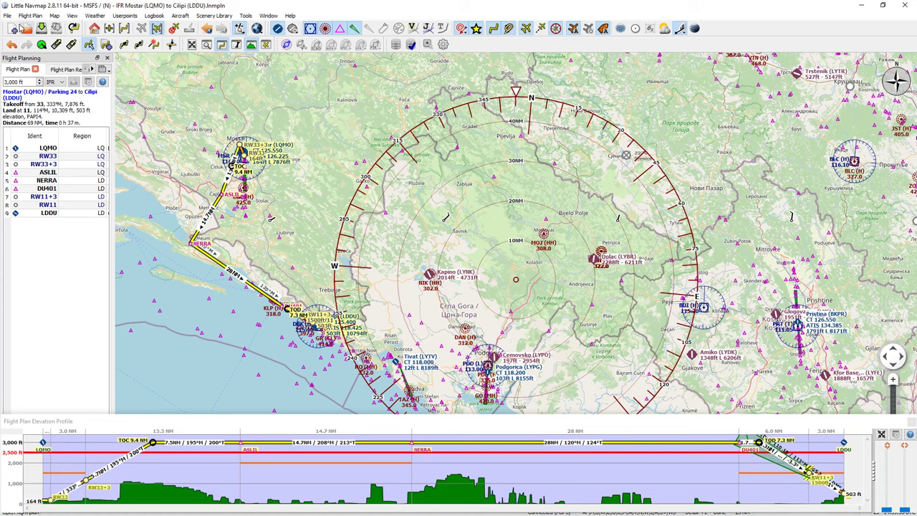
click(9, 17)
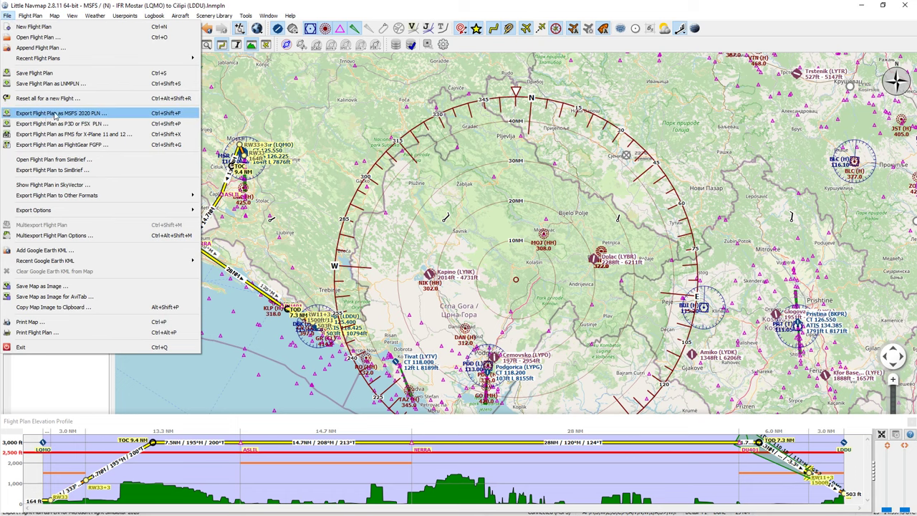
- Export the plan for MSFS 2020 as 'IFR Mostar (LQMO) to Cilipi (LDDU).pln', replacing the old copy
click(48, 115)
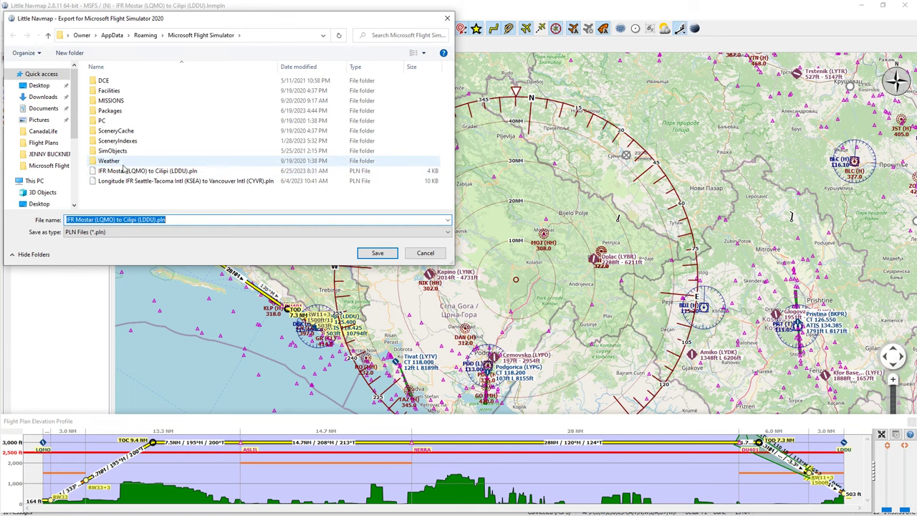
click(378, 254)
click(487, 267)
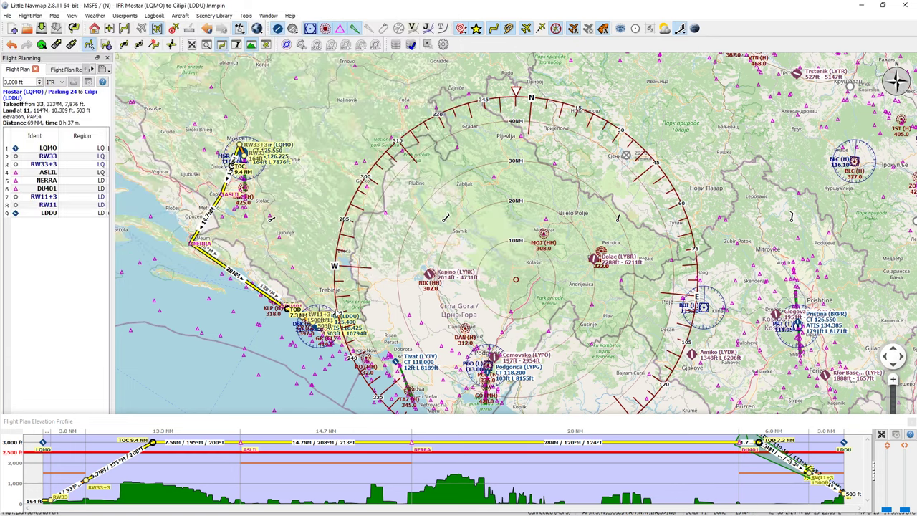
- Review the whole route on the map and along the elevation profile toward Dubrovnik
scroll(220, 330, down, 3)
drag(301, 283, 377, 213)
scroll(344, 239, up, 2)
drag(337, 251, 372, 293)
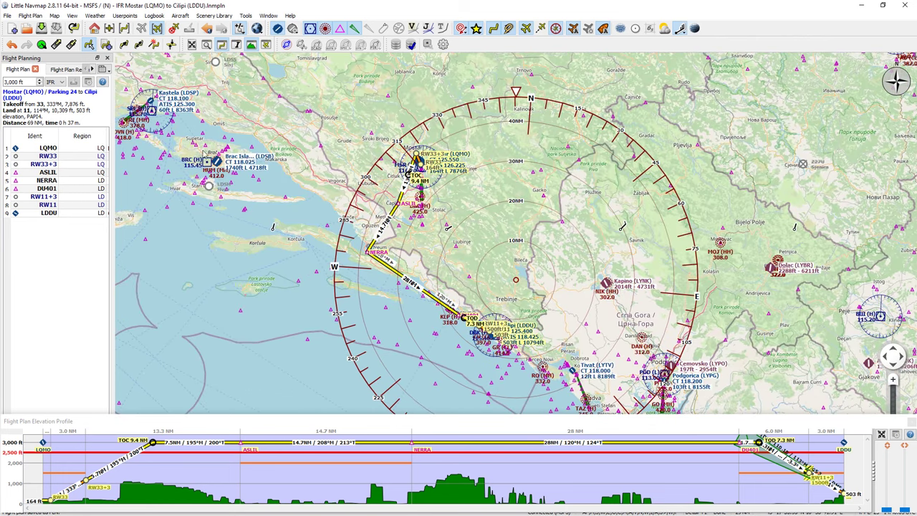
click(423, 458)
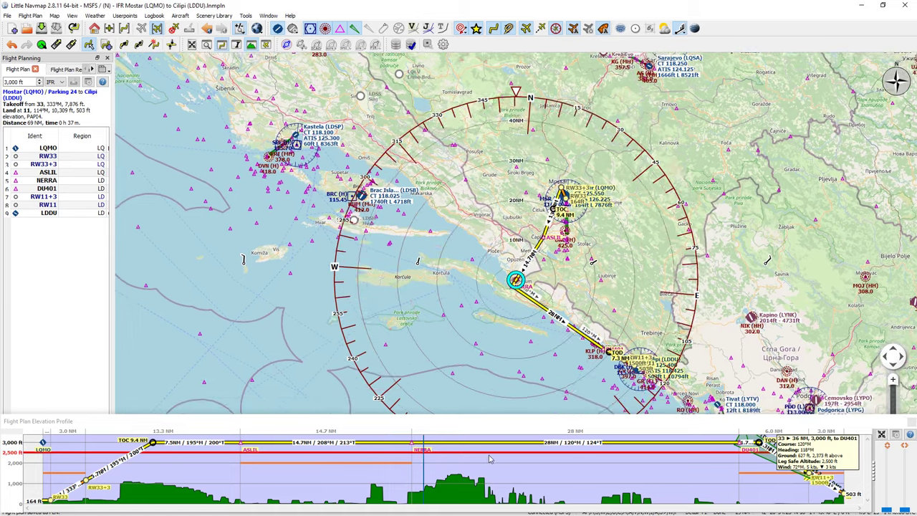
mouse_move(490, 459)
mouse_down()
mouse_move(766, 458)
mouse_move(579, 482)
mouse_up()
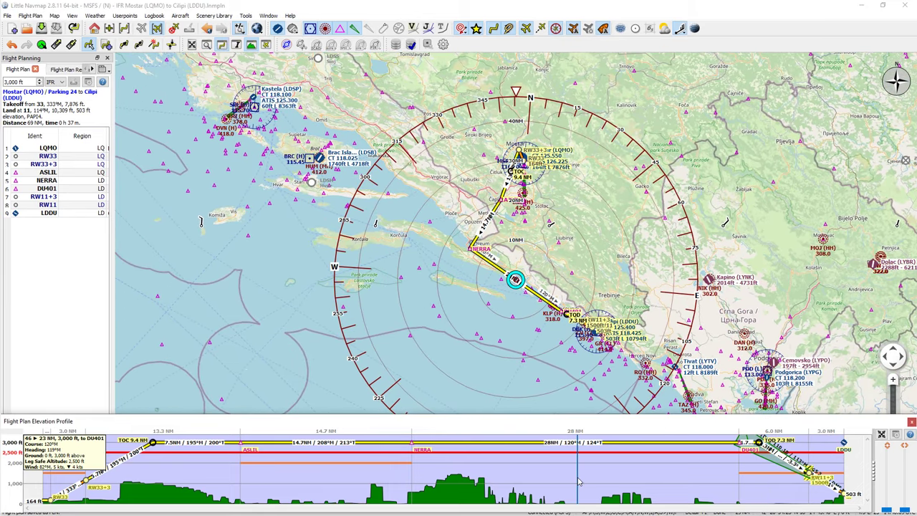
right_click(579, 482)
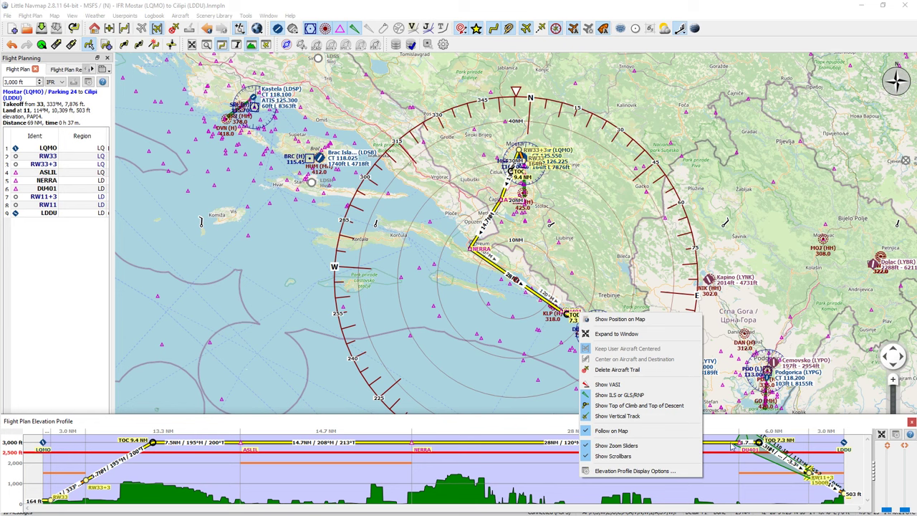
click(912, 424)
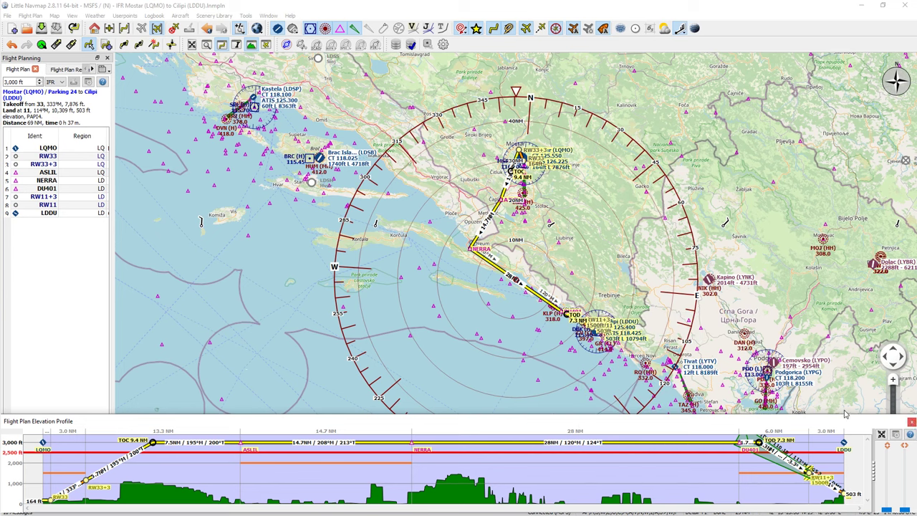
- Close the elevation profile and Flight Planning panels and restore down the Little Navmap window
click(911, 422)
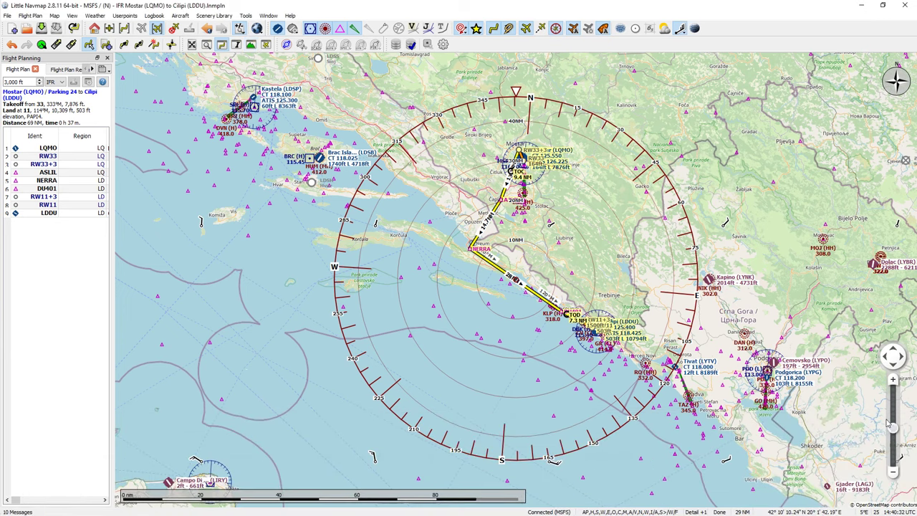
click(107, 58)
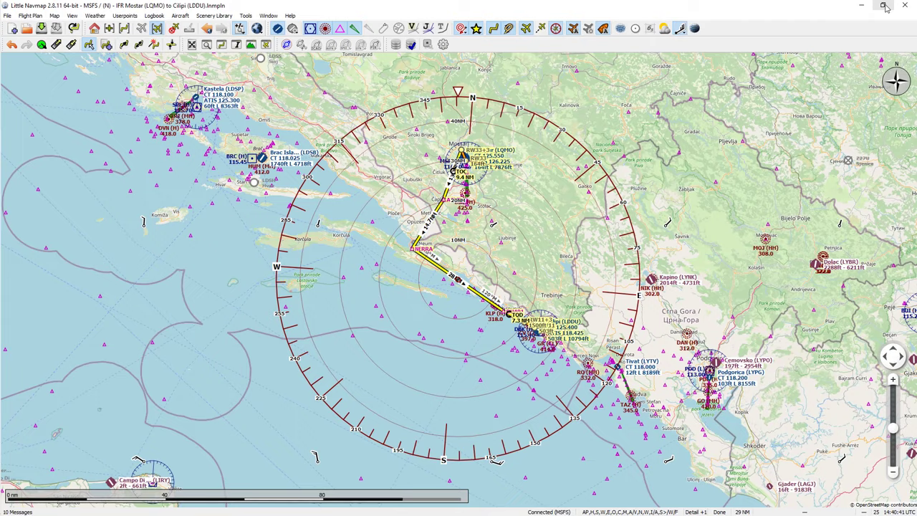
click(884, 6)
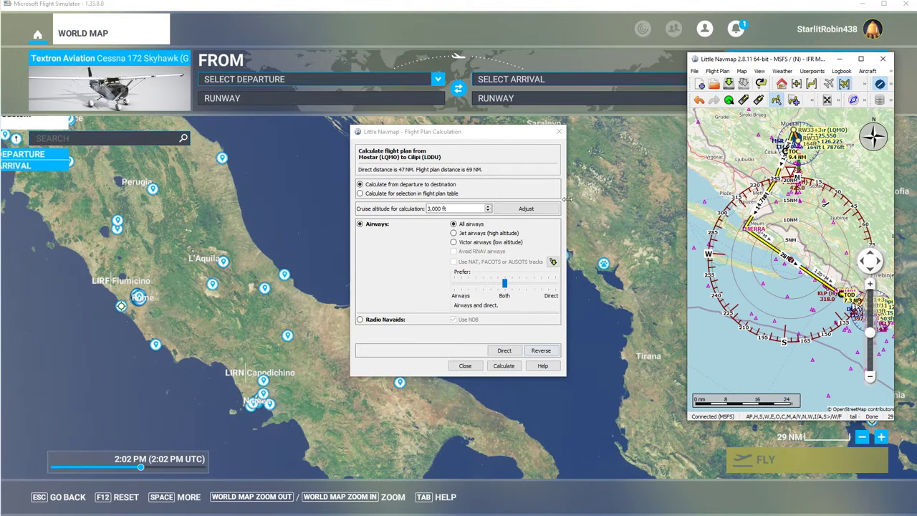
- Dismiss the Little Navmap calculation dialog and bring the MSFS World Map to the front
click(466, 366)
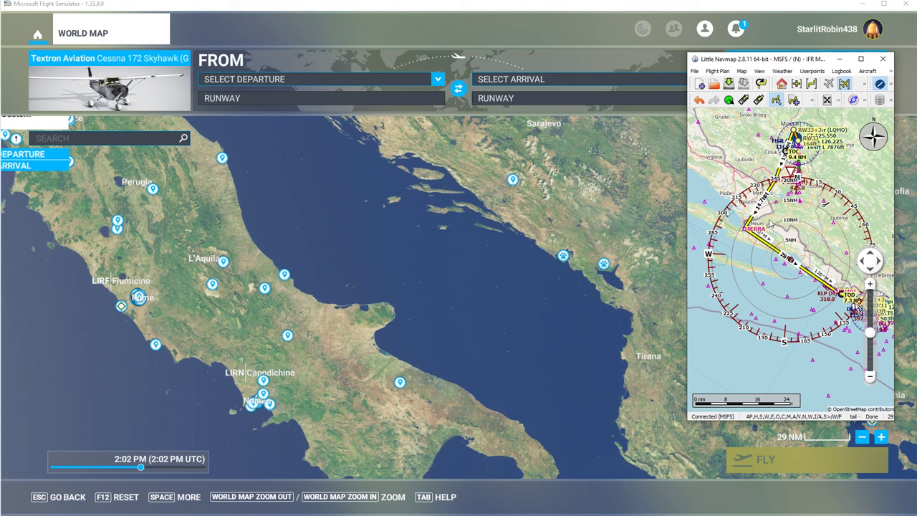
click(434, 282)
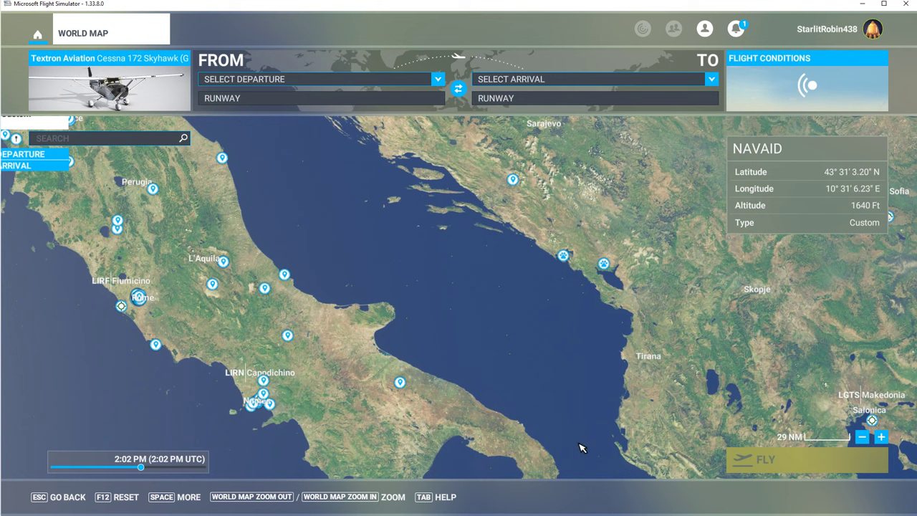
- Load 'IFR Mostar (LQMO) to Cilipi (LDDU).pln' from this PC onto the MSFS World Map
click(190, 500)
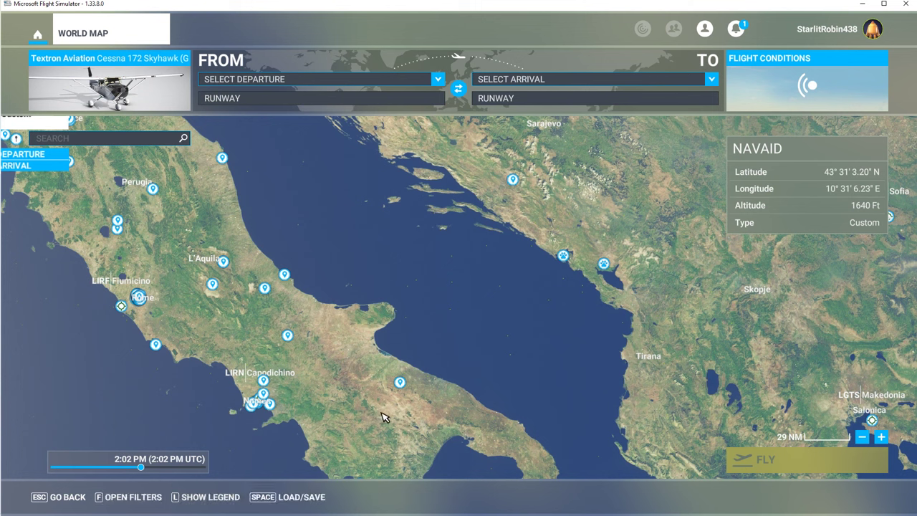
click(303, 497)
click(373, 305)
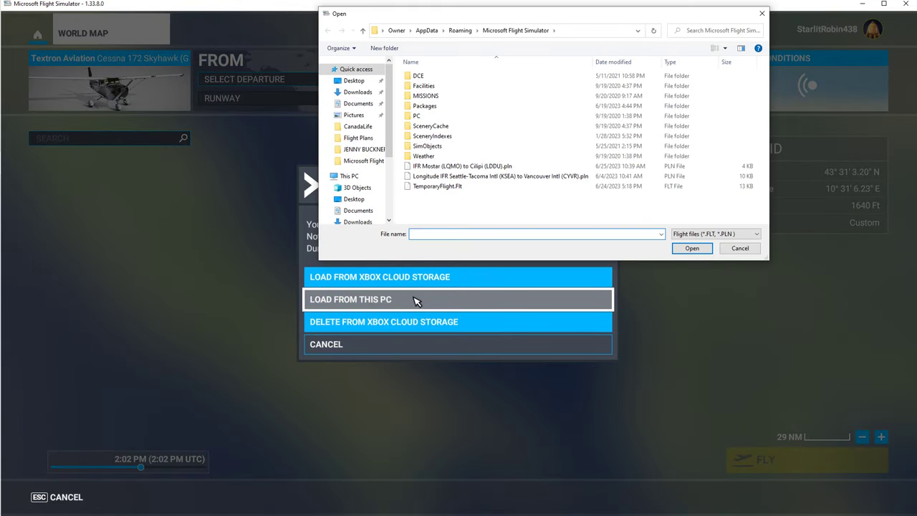
click(459, 167)
click(692, 249)
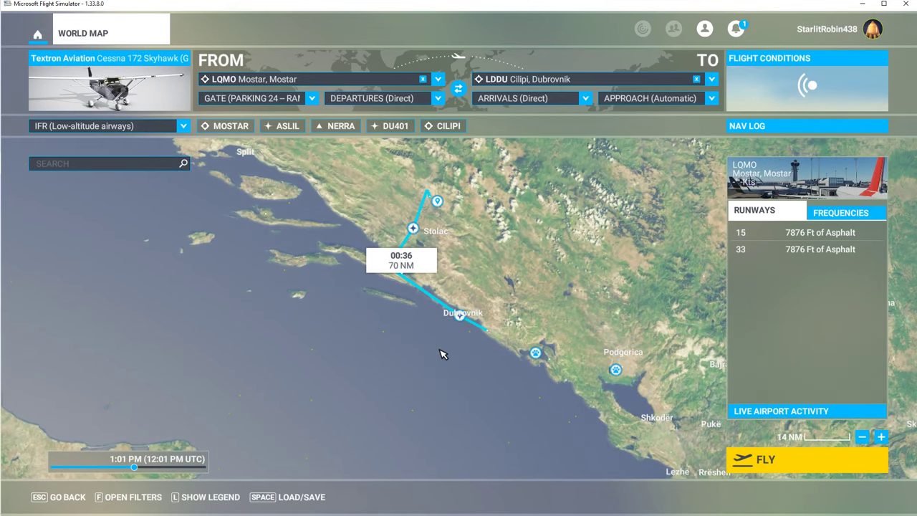
- Zoom around the LQMO–LDDU coastal route and bring up Cilipi's approach list
scroll(420, 344, up, 2)
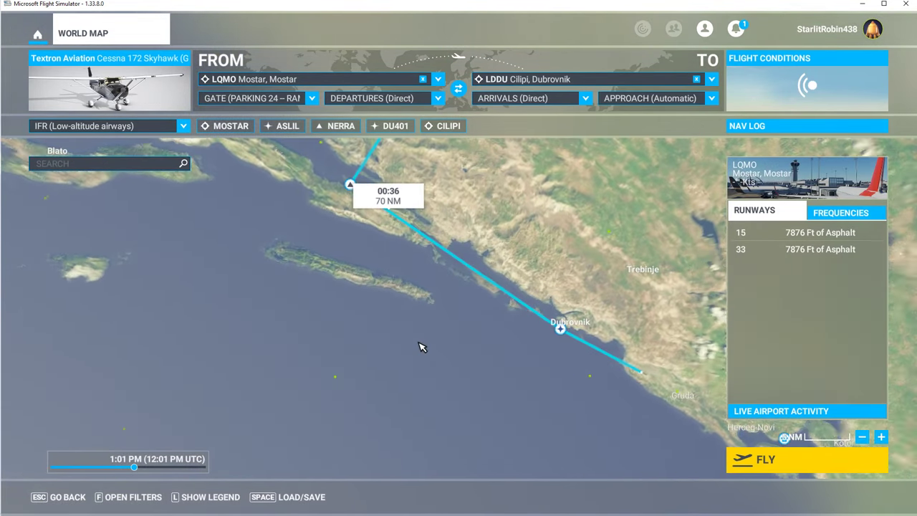
scroll(421, 347, down, 1)
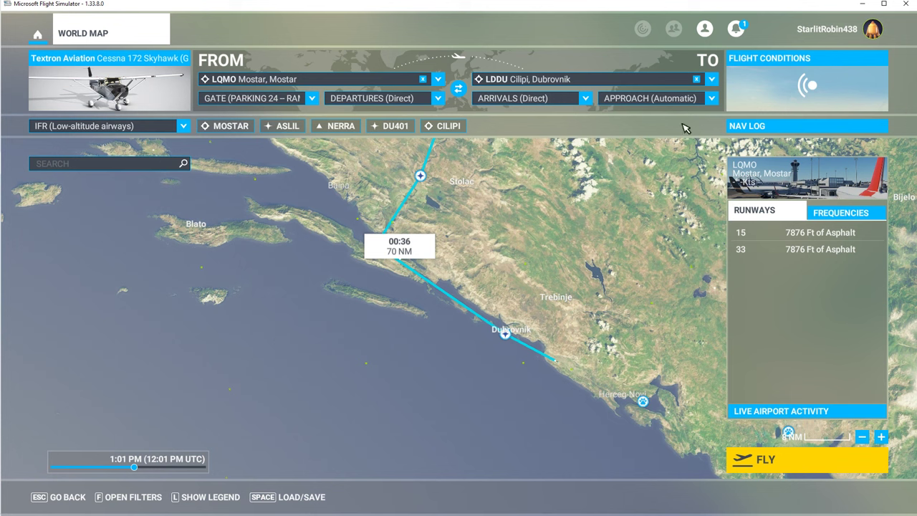
click(713, 100)
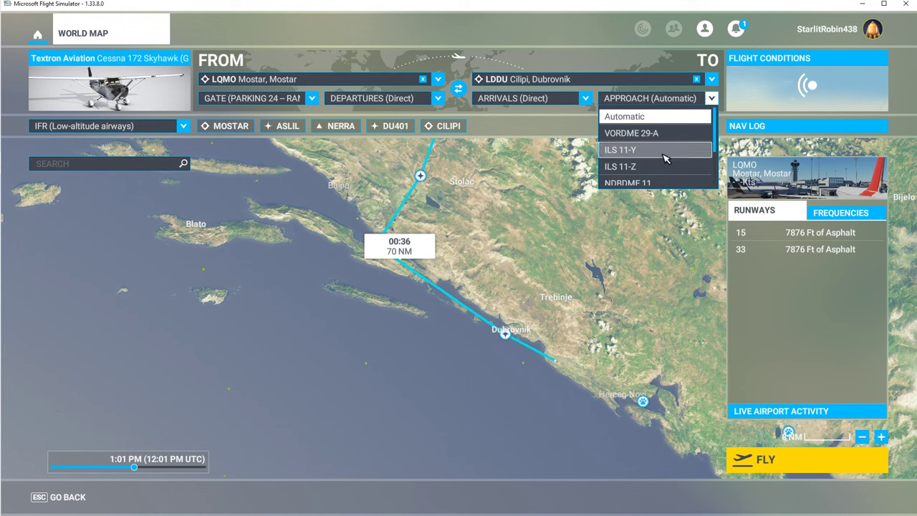
- Choose ILS 11-Y as the Cilipi approach, adding CF11 and FF11Y, and zoom toward Dubrovnik
scroll(665, 158, down, 2)
scroll(666, 158, up, 2)
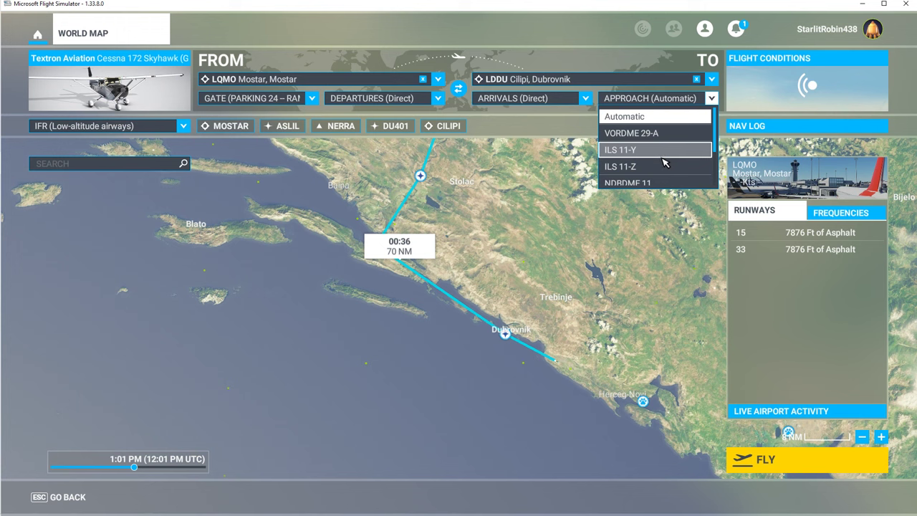
click(621, 152)
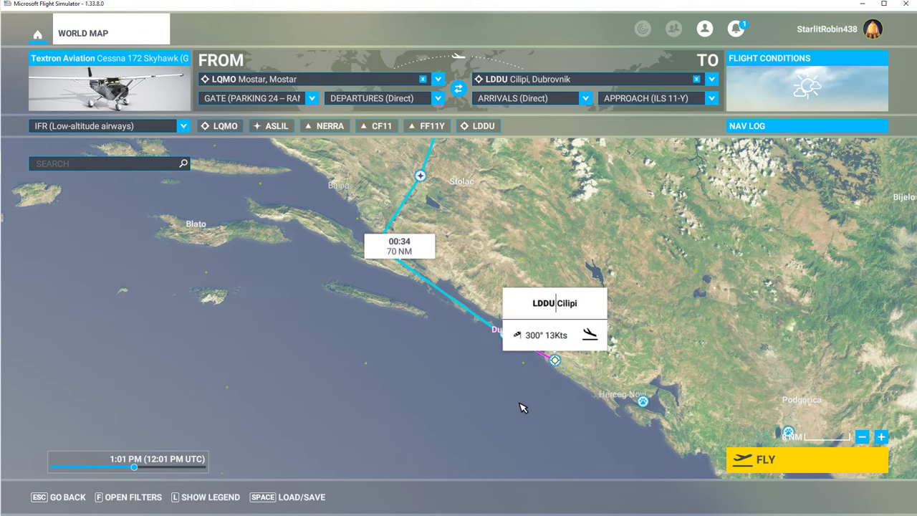
scroll(531, 372, up, 1)
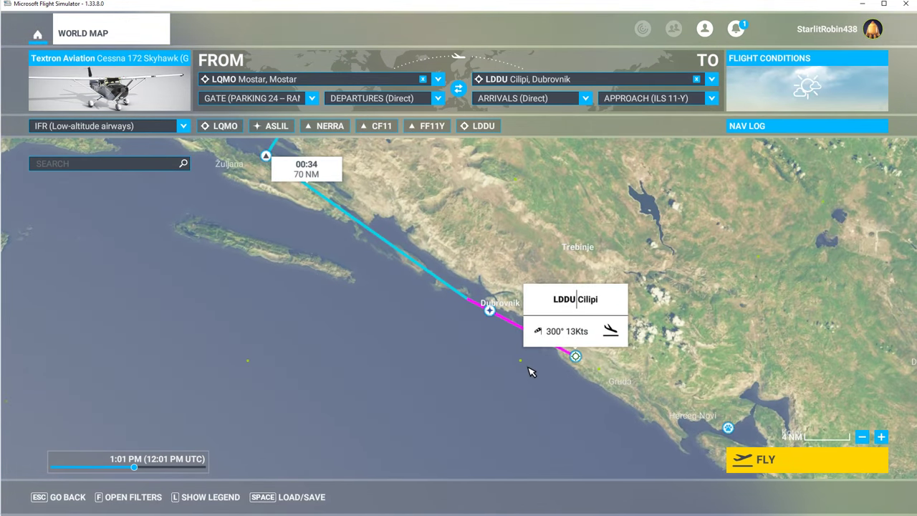